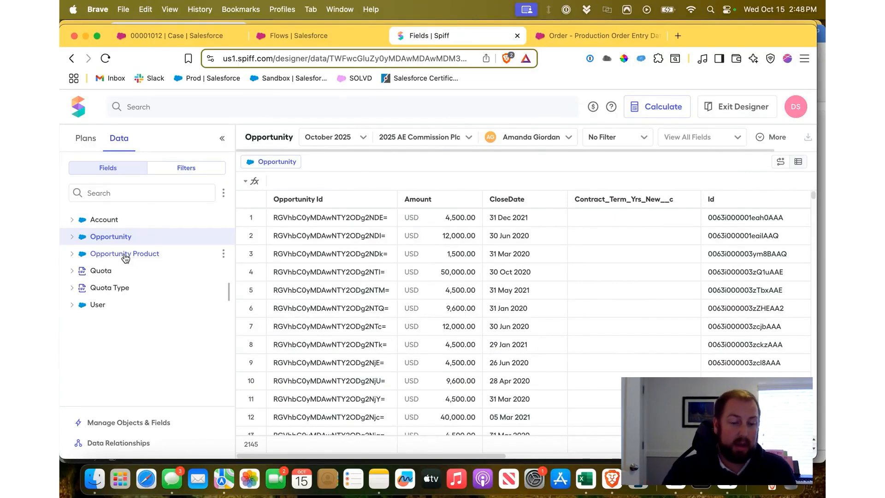
Open the Opportunity Product object's data table and review the fields listed under the object.
{"action": "left_click", "coordinate": [125, 257]}
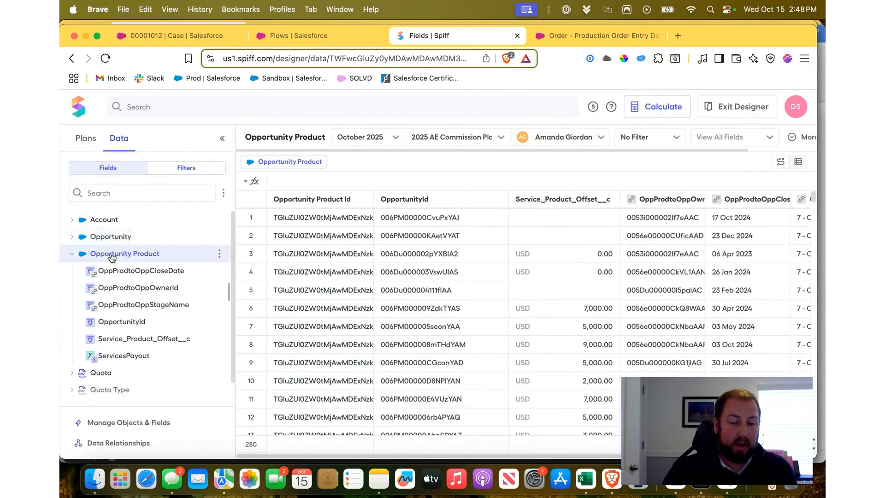
{"action": "left_click", "coordinate": [72, 254]}
{"action": "left_click", "coordinate": [406, 290]}
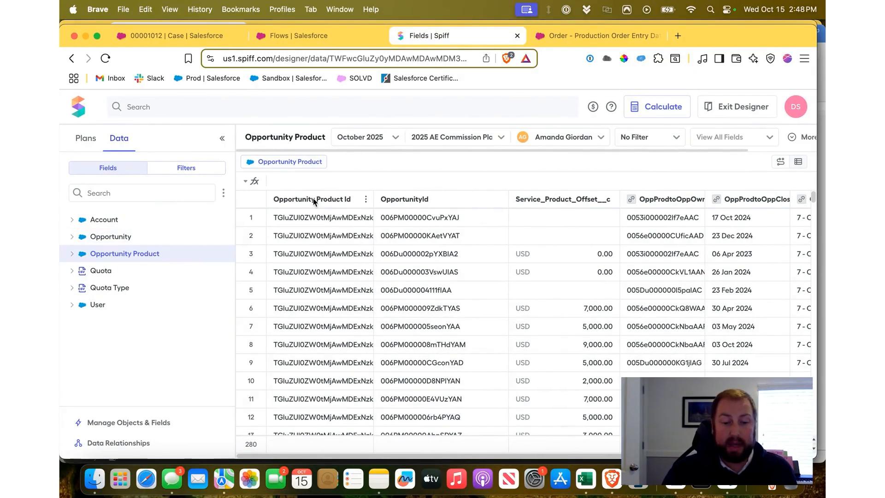
{"action": "left_click", "coordinate": [72, 254]}
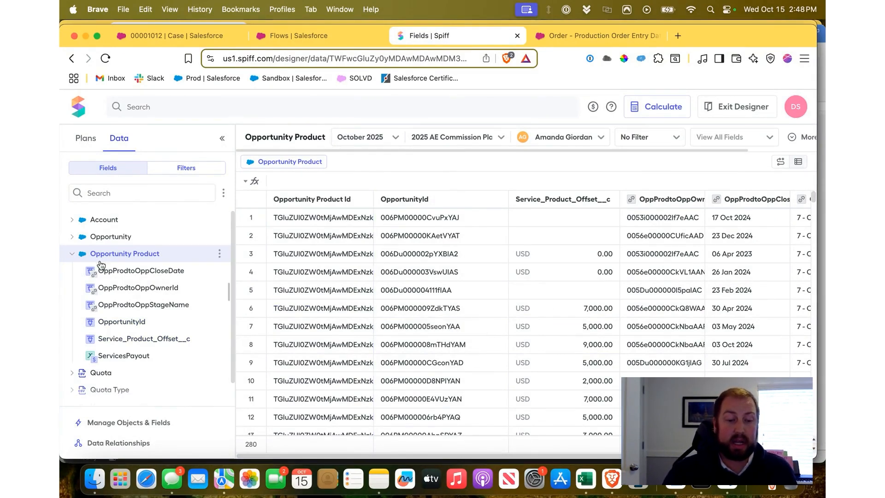
{"action": "left_click", "coordinate": [72, 255]}
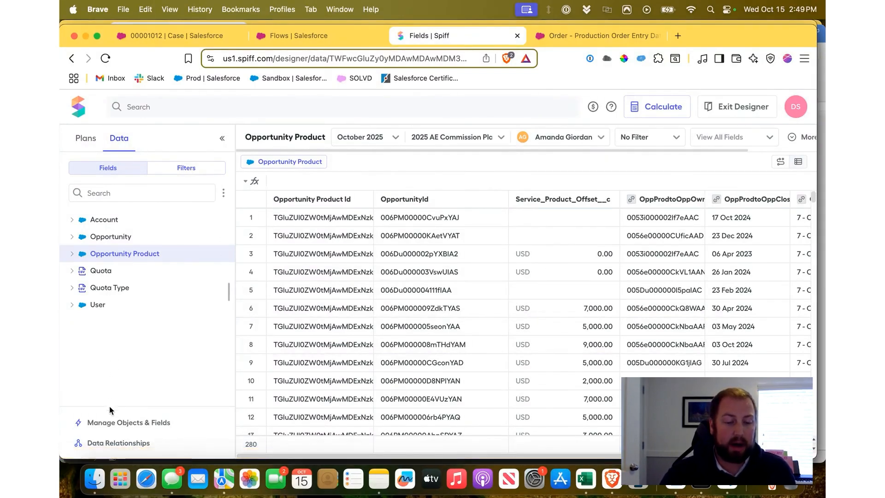
Start a new data relationship and name it OppProdtoOpp.
{"action": "left_click", "coordinate": [108, 446]}
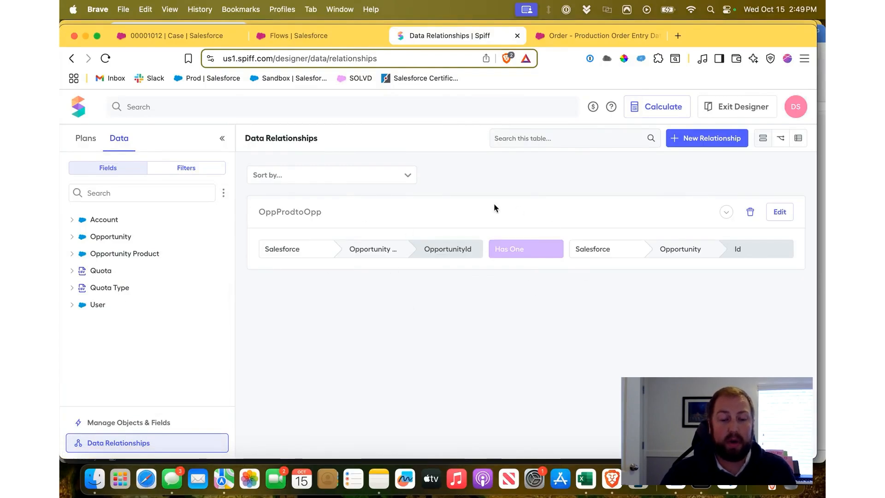
{"action": "left_click", "coordinate": [705, 142]}
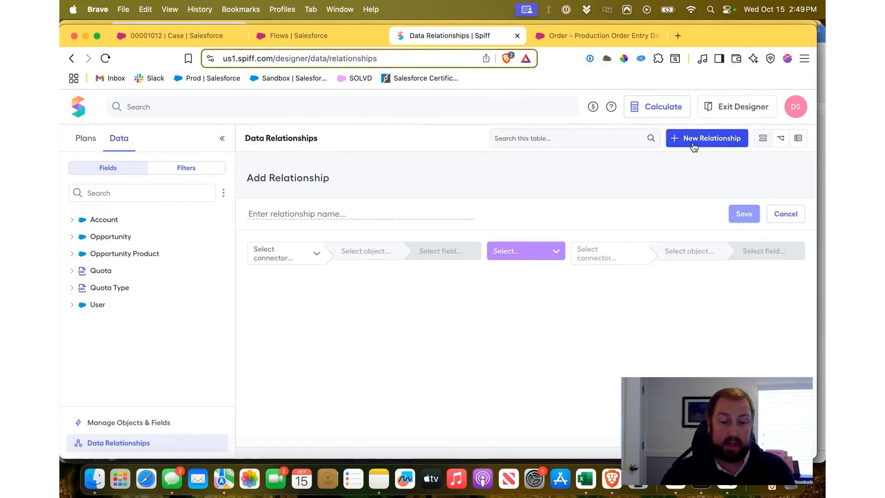
{"action": "left_click", "coordinate": [278, 218]}
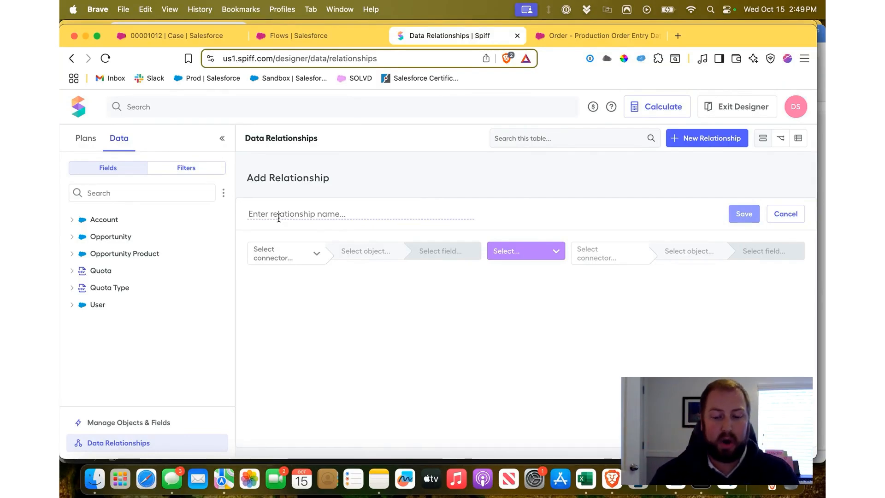
{"action": "type", "text": "Opp"}
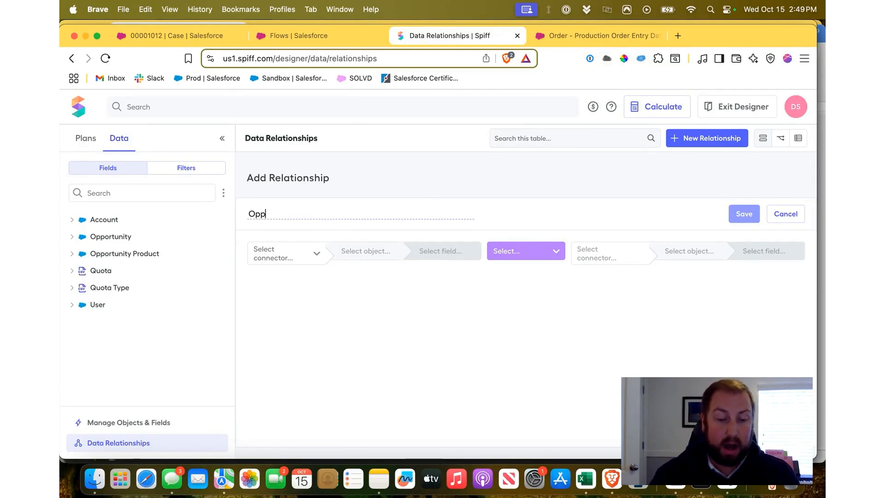
{"action": "type", "text": "Prod"}
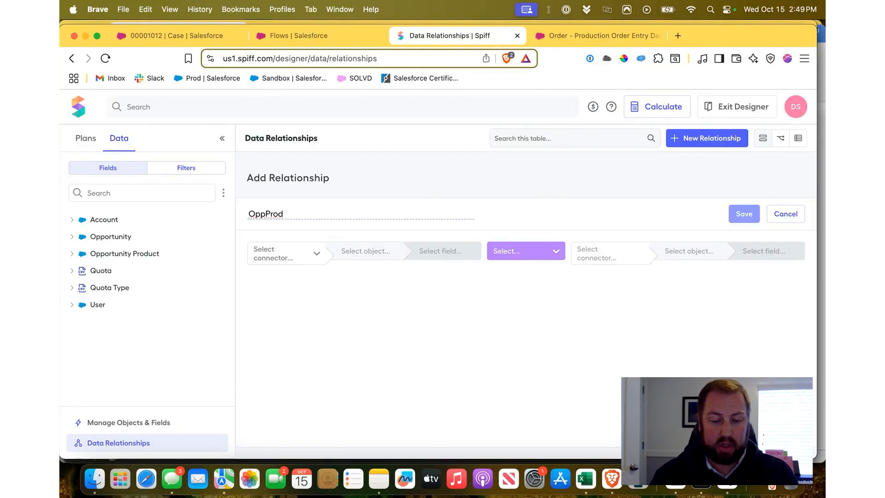
{"action": "type", "text": "toO"}
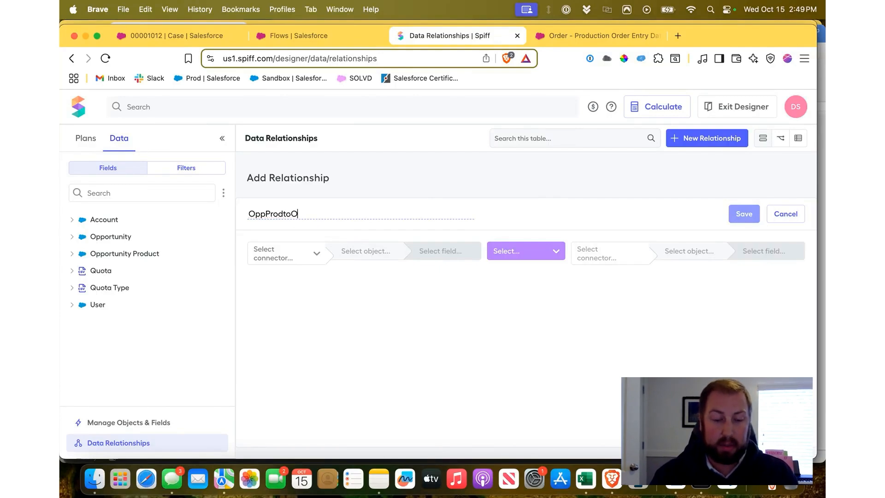
{"action": "type", "text": "pp"}
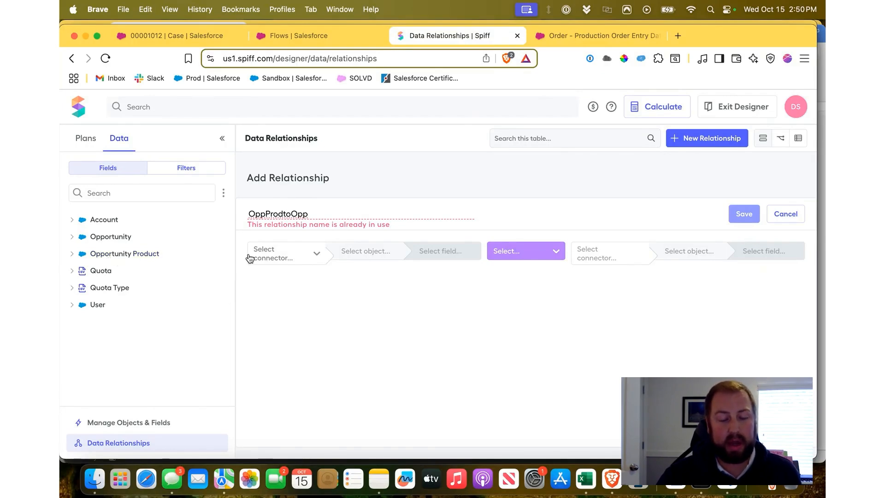
Set the relationship's source to the Salesforce connector, Opportunity Product object and OpportunityId field.
{"action": "left_click", "coordinate": [295, 257]}
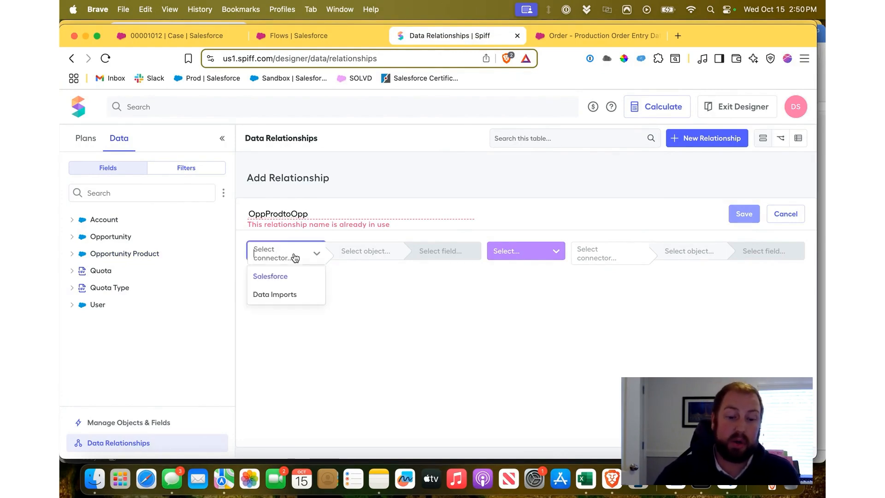
{"action": "left_click", "coordinate": [274, 277]}
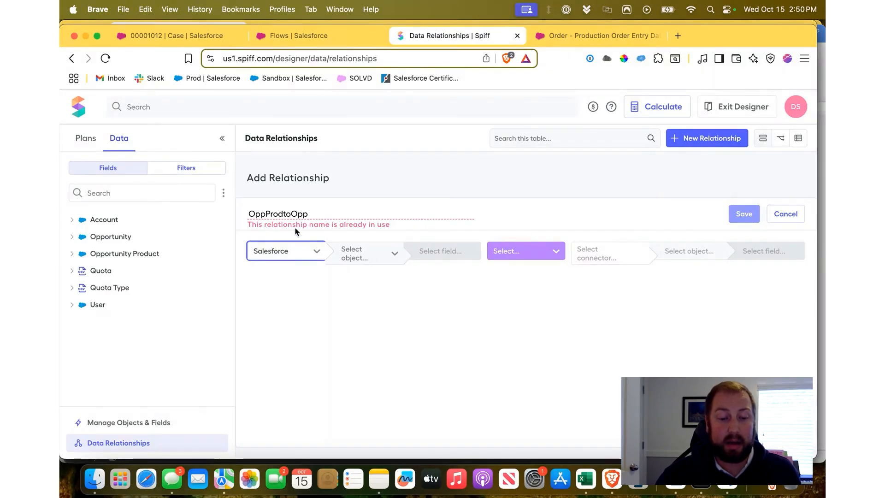
{"action": "left_click", "coordinate": [372, 256]}
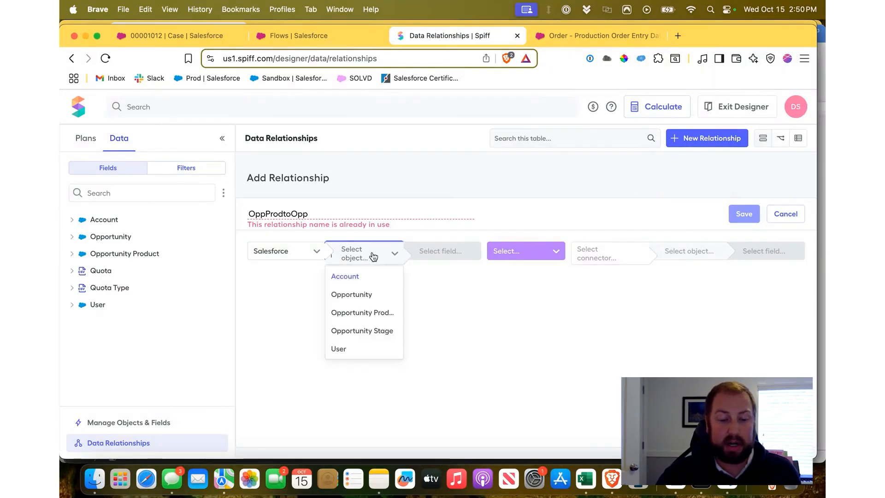
{"action": "left_click", "coordinate": [364, 314]}
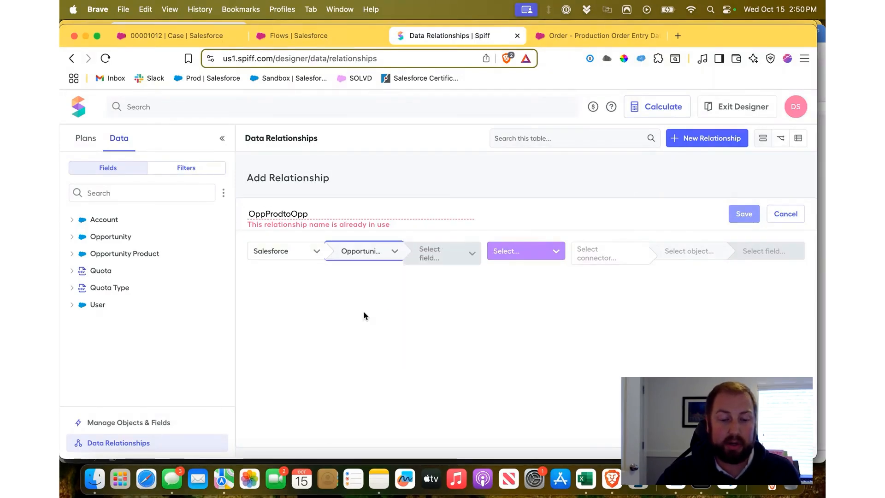
{"action": "left_click", "coordinate": [447, 256]}
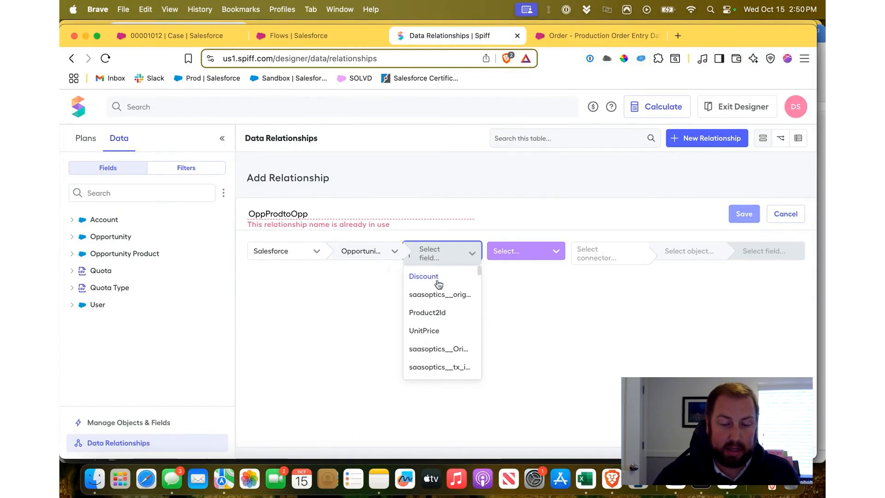
{"action": "scroll", "coordinate": [429, 326], "scroll_direction": "down", "scroll_amount": 1}
{"action": "scroll", "coordinate": [429, 326], "scroll_direction": "down", "scroll_amount": 3}
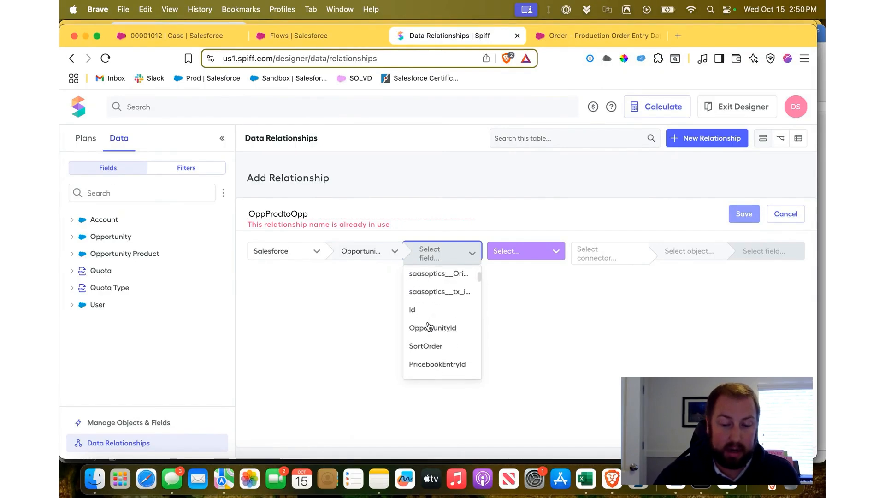
{"action": "left_click", "coordinate": [436, 330]}
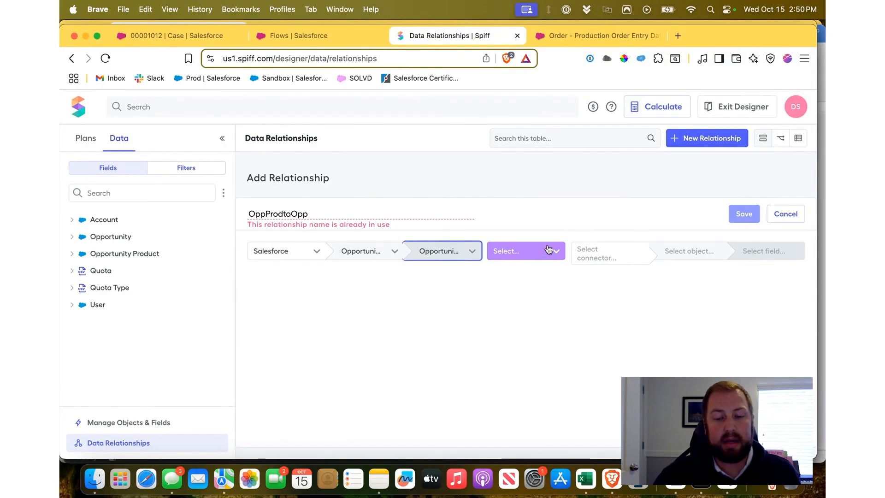
Try the Has Many relationship type, and settle on Has One between the source and target.
{"action": "left_click", "coordinate": [528, 255]}
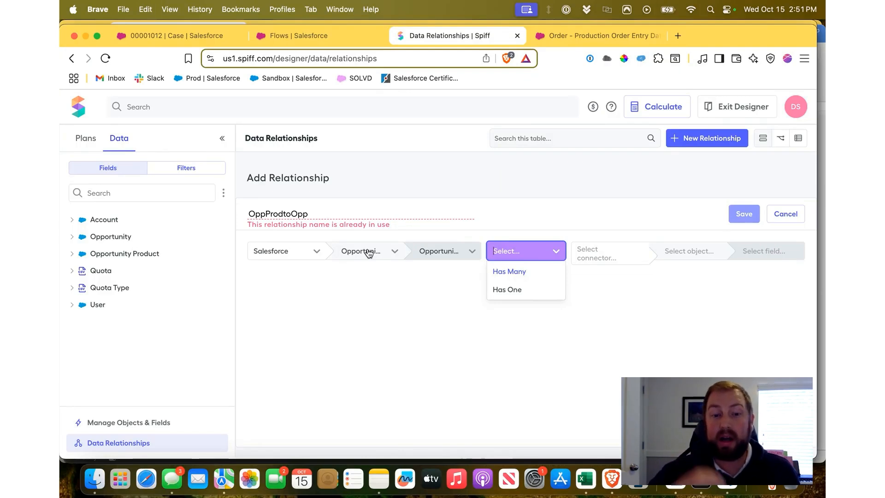
{"action": "left_click", "coordinate": [508, 292]}
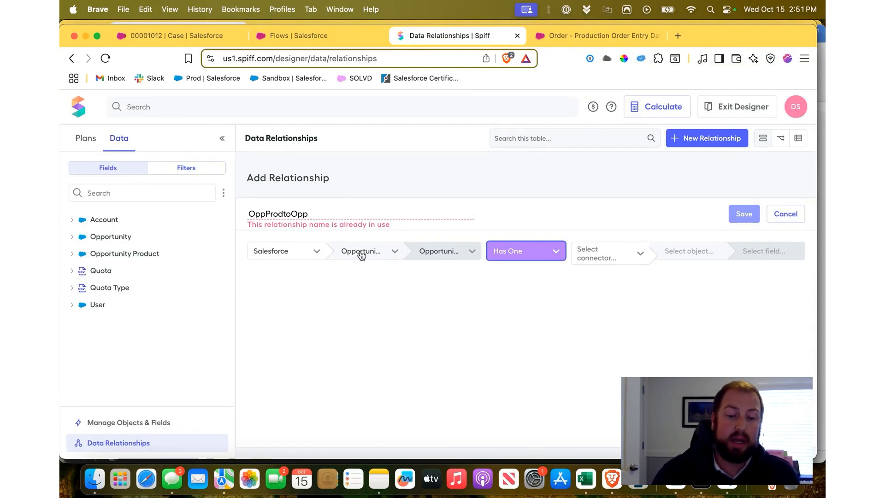
{"action": "left_click", "coordinate": [523, 249]}
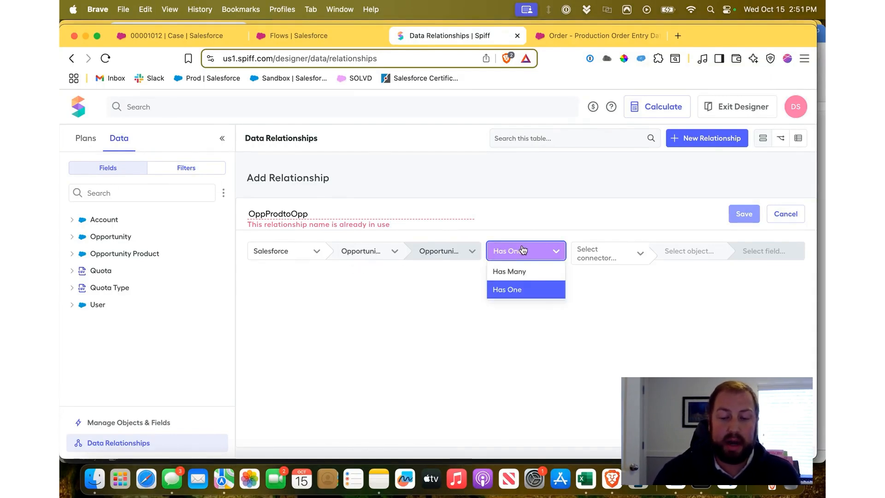
{"action": "left_click", "coordinate": [512, 272]}
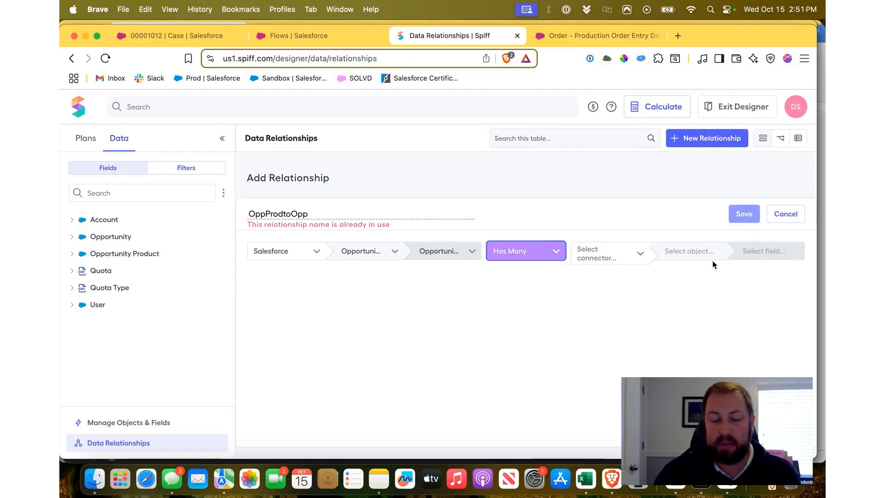
{"action": "left_click", "coordinate": [518, 251]}
{"action": "left_click", "coordinate": [513, 284]}
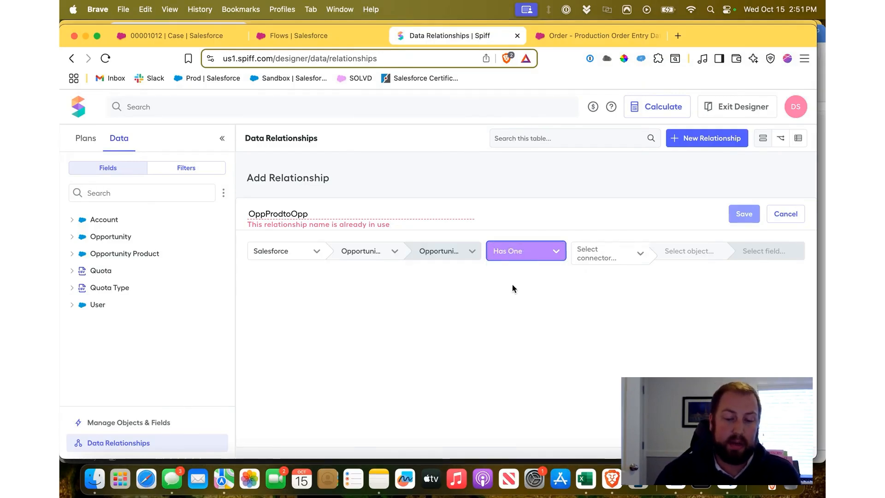
Set the relationship's target to the Salesforce Opportunity object, look for its Id field, and discard the unsaved relationship.
{"action": "left_click", "coordinate": [611, 252]}
{"action": "left_click", "coordinate": [596, 276]}
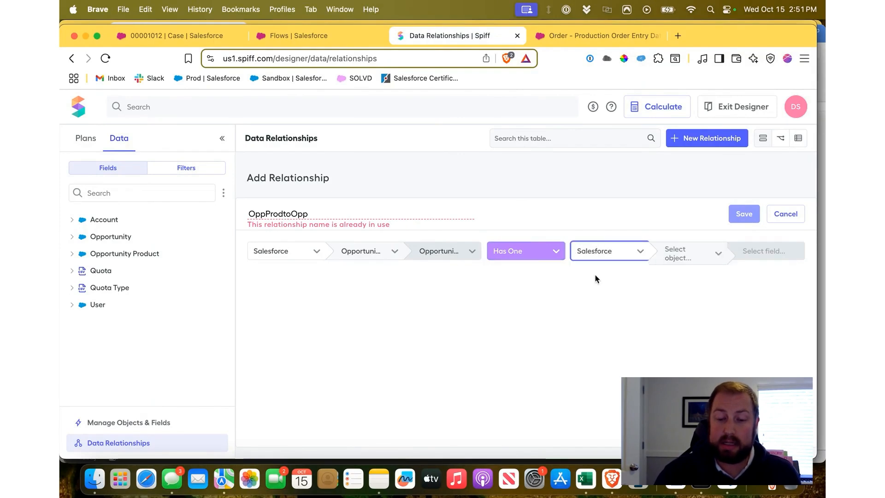
{"action": "left_click", "coordinate": [677, 253]}
{"action": "left_click", "coordinate": [674, 297]}
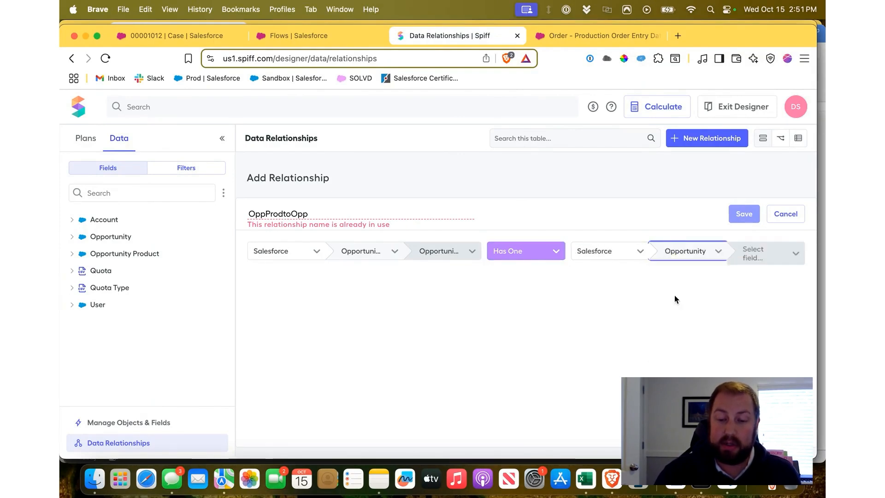
{"action": "left_click", "coordinate": [766, 264]}
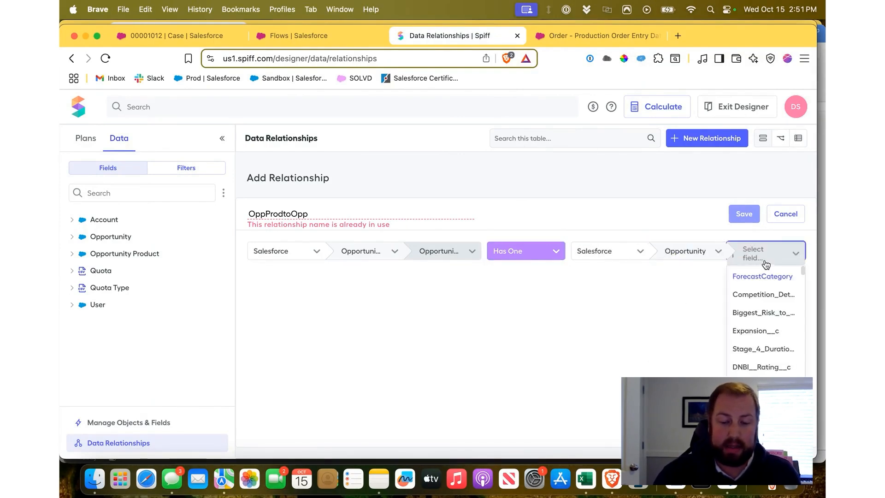
{"action": "type", "text": "d"}
{"action": "scroll", "coordinate": [772, 309], "scroll_direction": "down", "scroll_amount": 3}
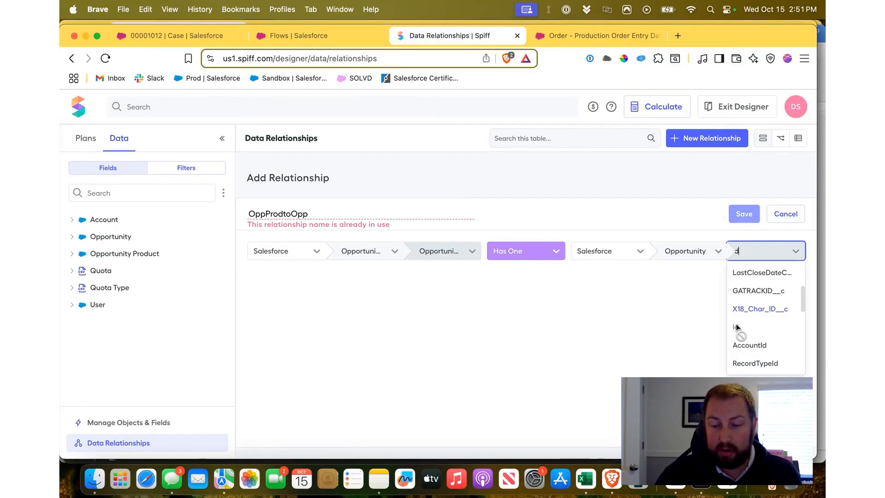
{"action": "left_click", "coordinate": [786, 214]}
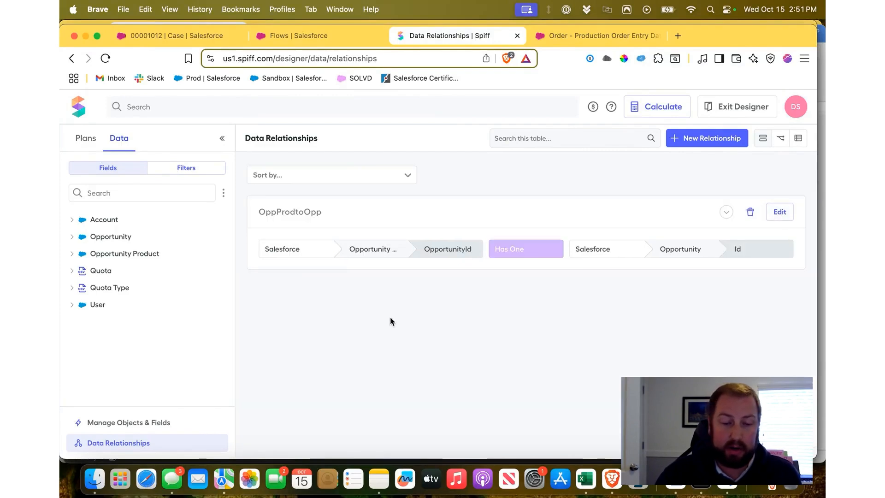
Open the existing OppProdtoOpp relationship for editing, examine its source and target fields, and leave without changing it.
{"action": "left_click", "coordinate": [780, 212]}
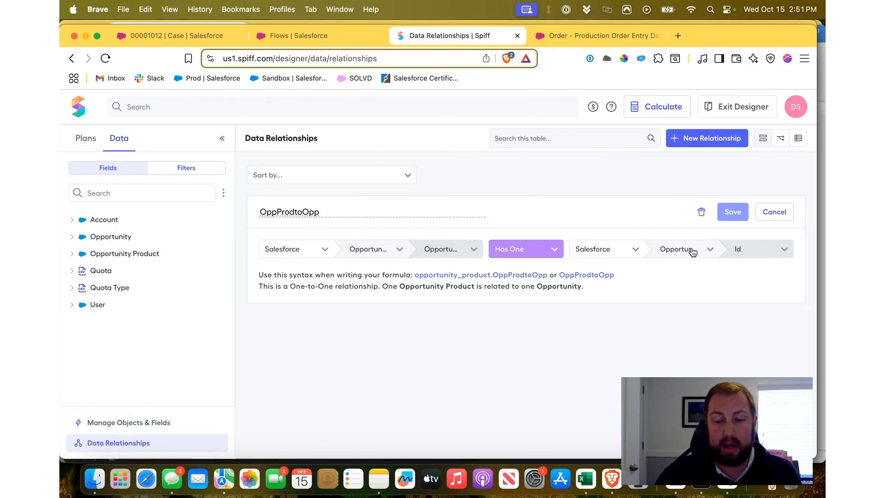
{"action": "left_click", "coordinate": [443, 252]}
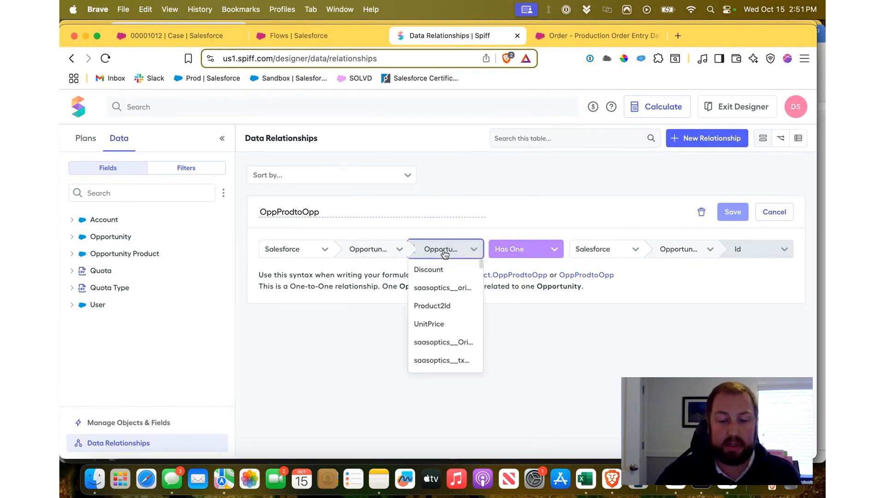
{"action": "left_click", "coordinate": [762, 253]}
{"action": "left_click", "coordinate": [595, 332]}
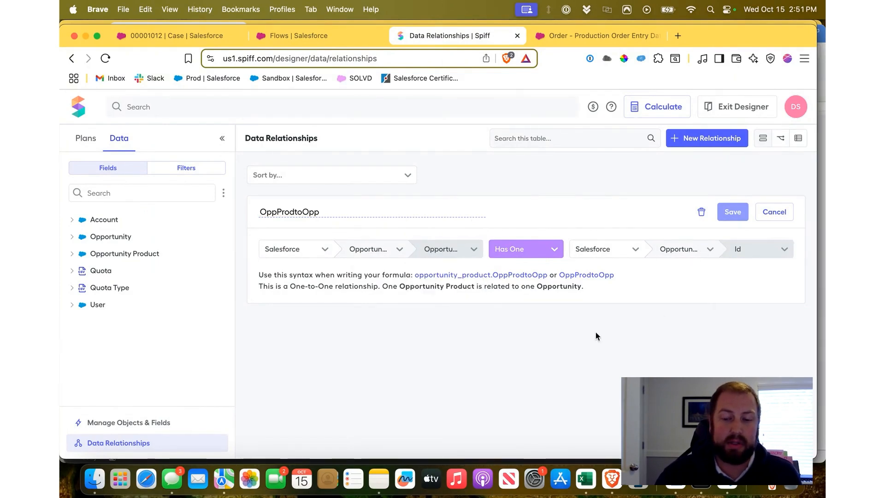
{"action": "left_click", "coordinate": [770, 211]}
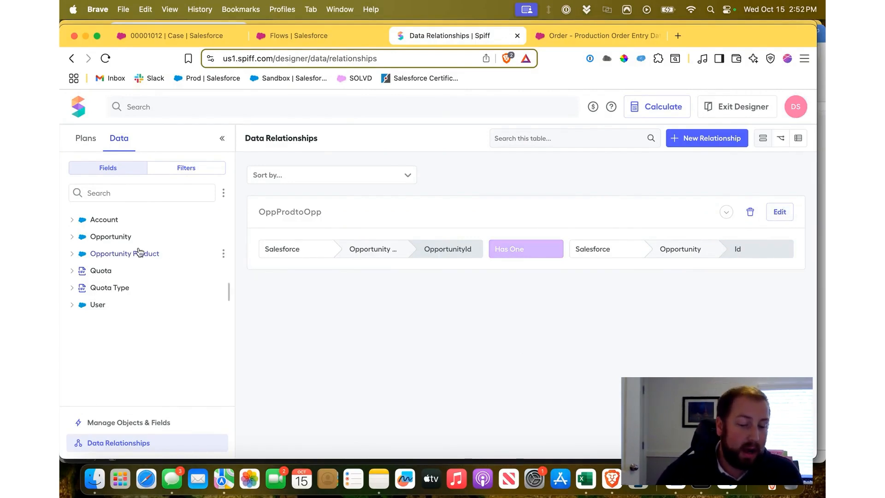
Return to the Opportunity Product data table and examine the Service_Product_Offset__c and OppProdtoOpp lookup columns.
{"action": "left_click", "coordinate": [119, 255]}
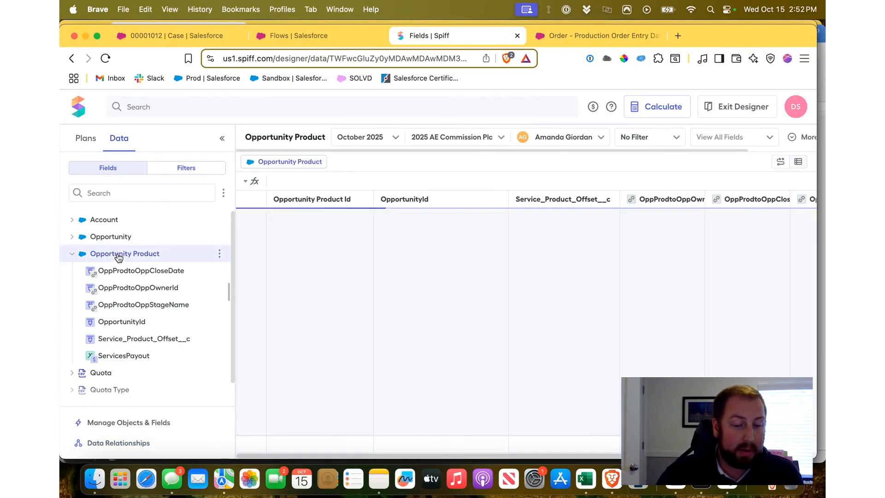
{"action": "left_click", "coordinate": [73, 256]}
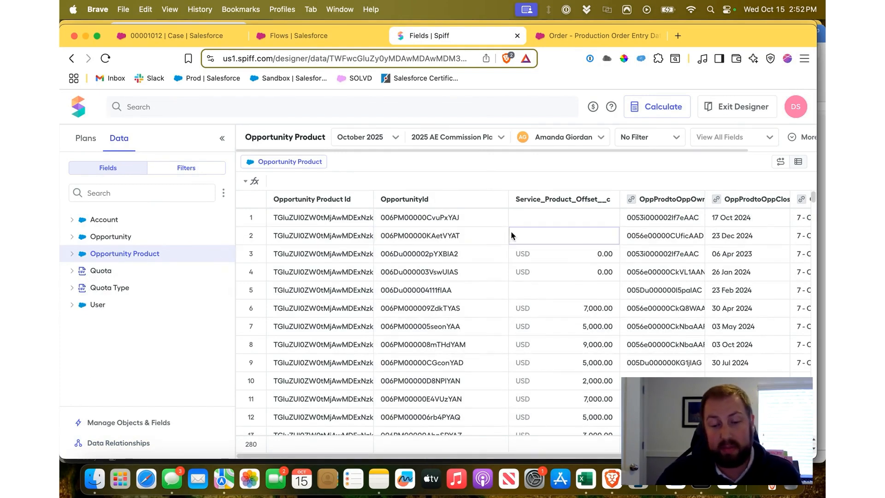
{"action": "scroll", "coordinate": [512, 236], "scroll_direction": "right", "scroll_amount": 5}
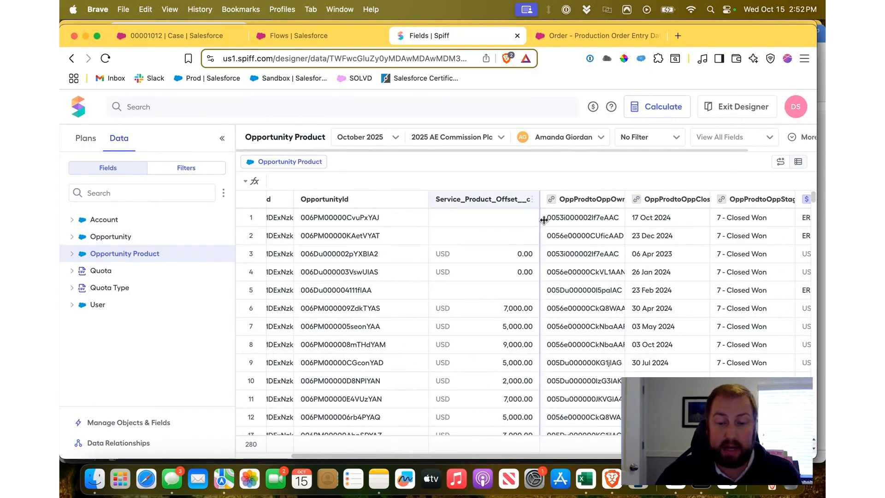
Examine the OppProdtoOpp owner and close date lookup columns in the Opportunity Product table.
{"action": "mouse_move", "coordinate": [552, 200]}
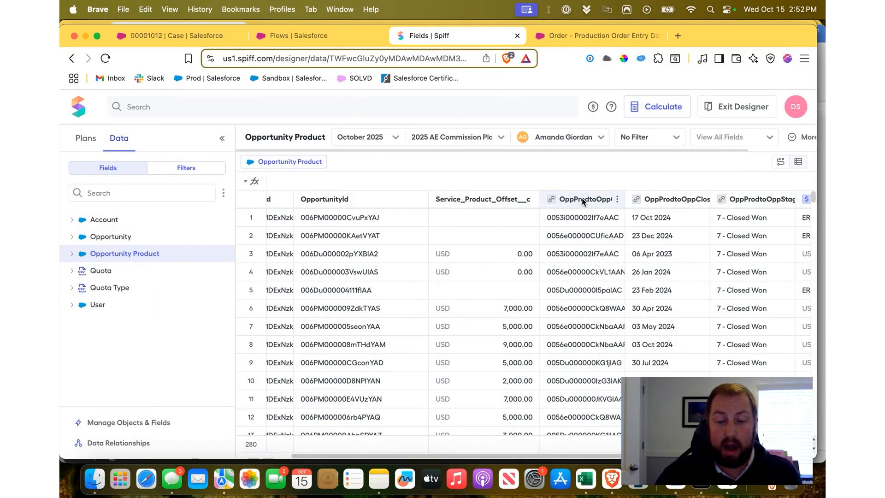
{"action": "left_click", "coordinate": [581, 217]}
{"action": "left_click", "coordinate": [600, 251]}
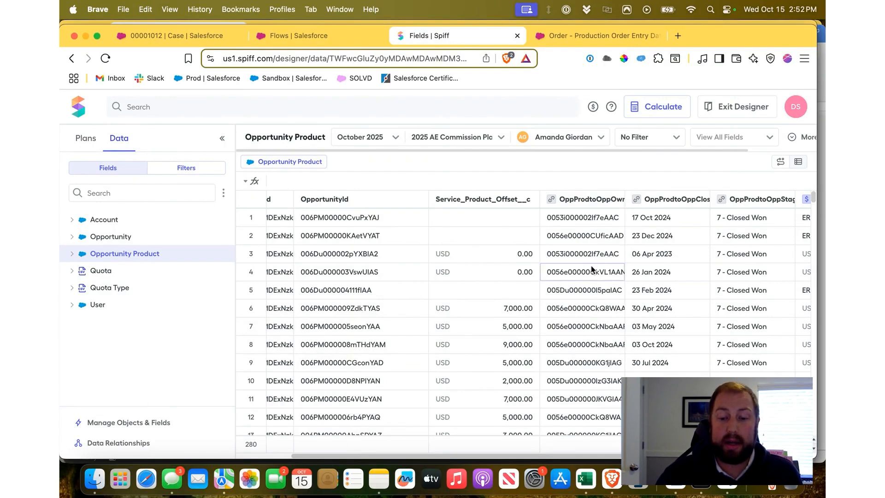
{"action": "scroll", "coordinate": [602, 248], "scroll_direction": "right", "scroll_amount": 1}
{"action": "left_click", "coordinate": [651, 220]}
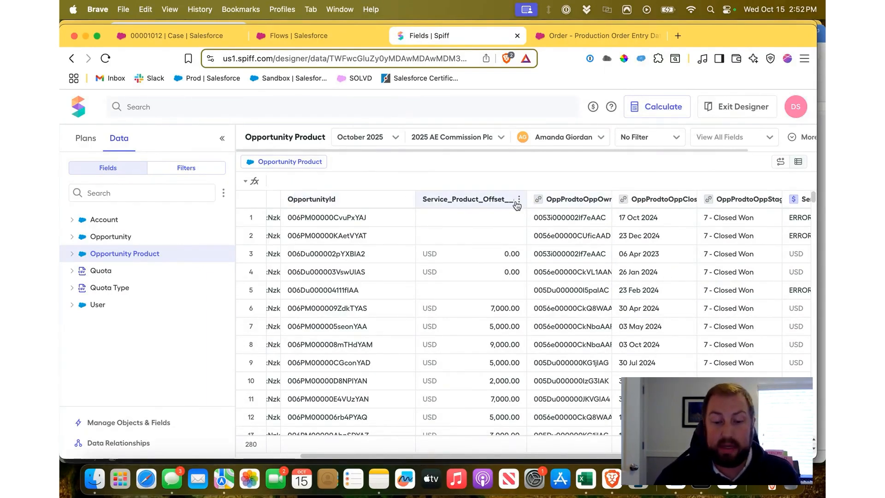
Try adding a field directly after Service_Product_Offset__c by entering "nam" to find the related opportunity Name, and remove the trial field.
{"action": "left_click", "coordinate": [520, 200]}
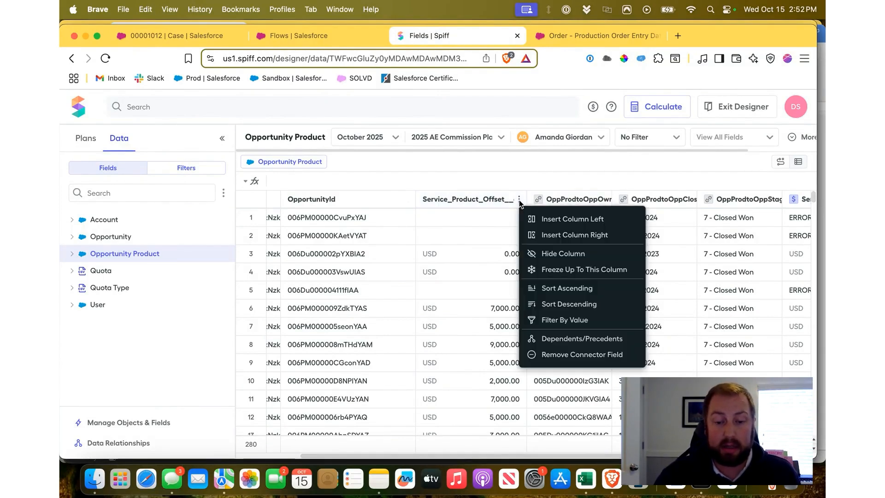
{"action": "left_click", "coordinate": [571, 236]}
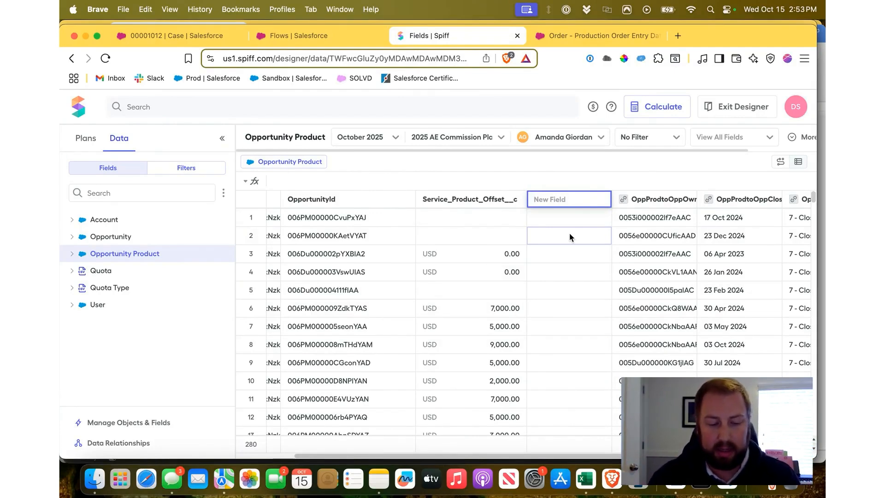
{"action": "type", "text": "nam"}
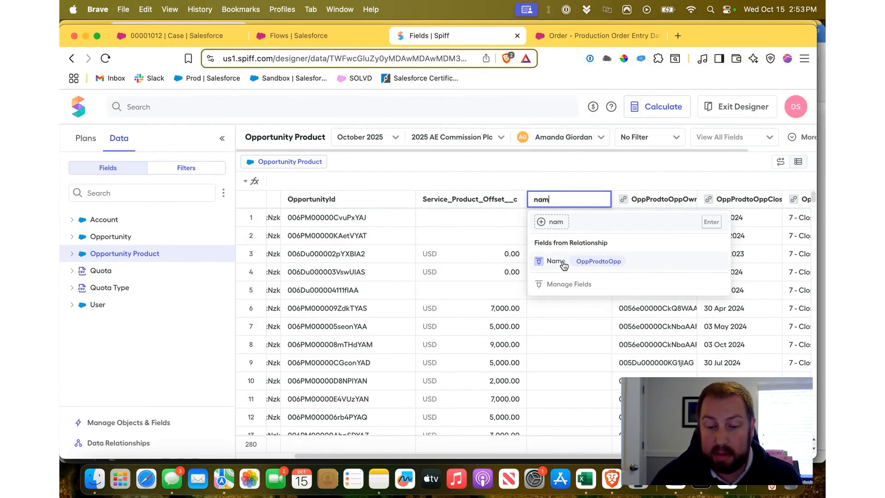
{"action": "key", "text": "Return"}
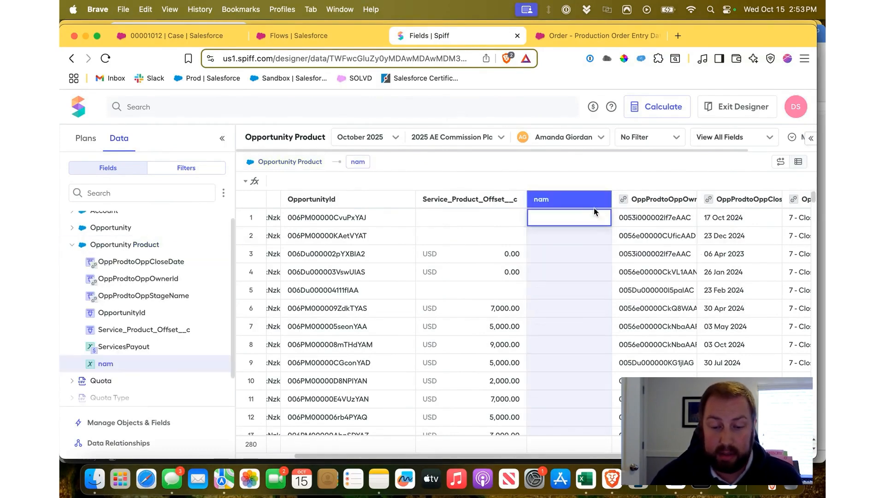
{"action": "left_click", "coordinate": [603, 199]}
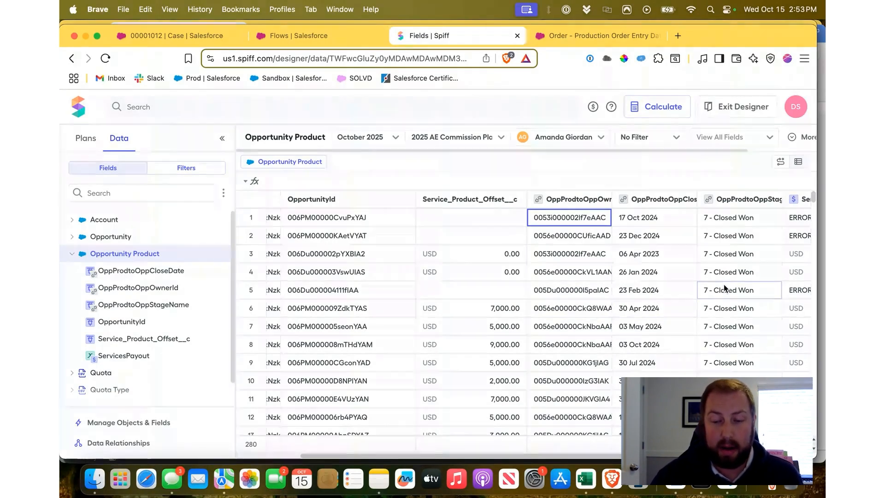
Show the Opportunity Product filters and examine the ProductByRep filter's condition on the opportunity owner.
{"action": "mouse_move", "coordinate": [204, 274]}
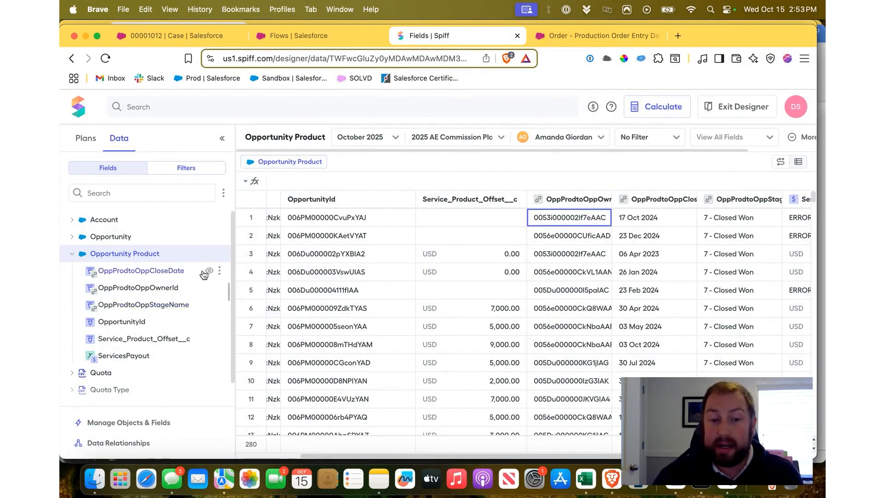
{"action": "left_click", "coordinate": [183, 170]}
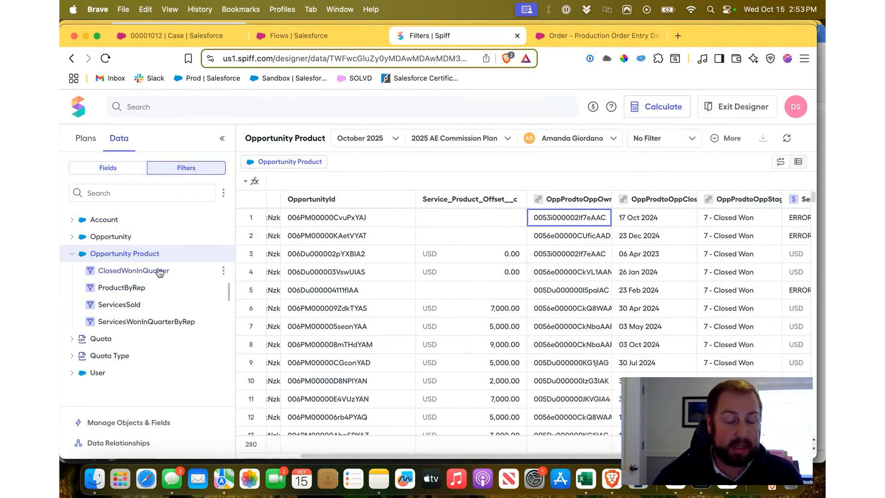
{"action": "left_click", "coordinate": [115, 289]}
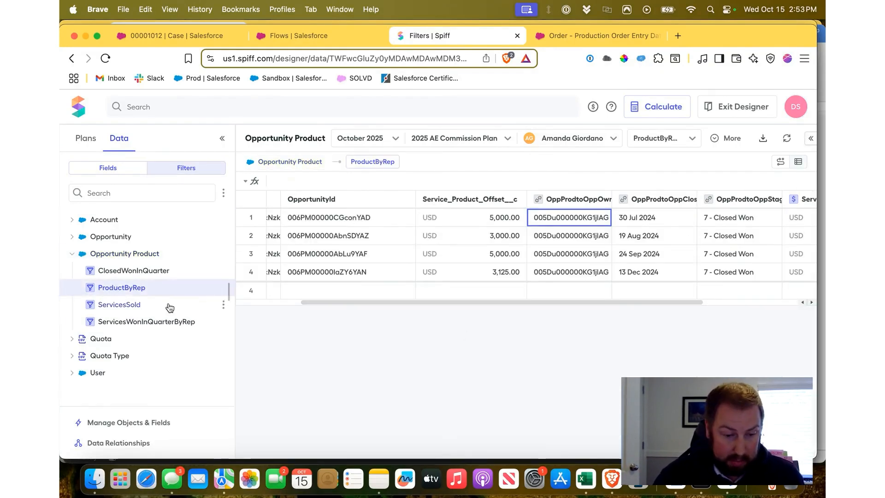
{"action": "left_click", "coordinate": [811, 139]}
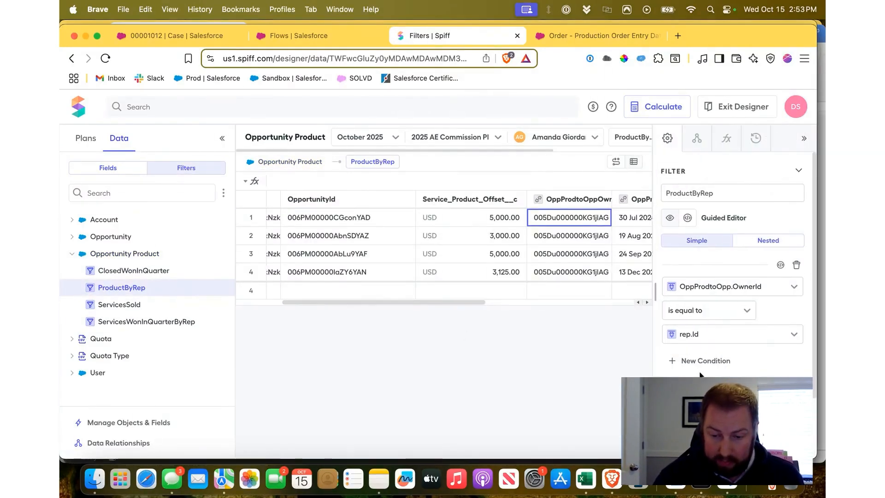
{"action": "scroll", "coordinate": [723, 314], "scroll_direction": "down", "scroll_amount": 2}
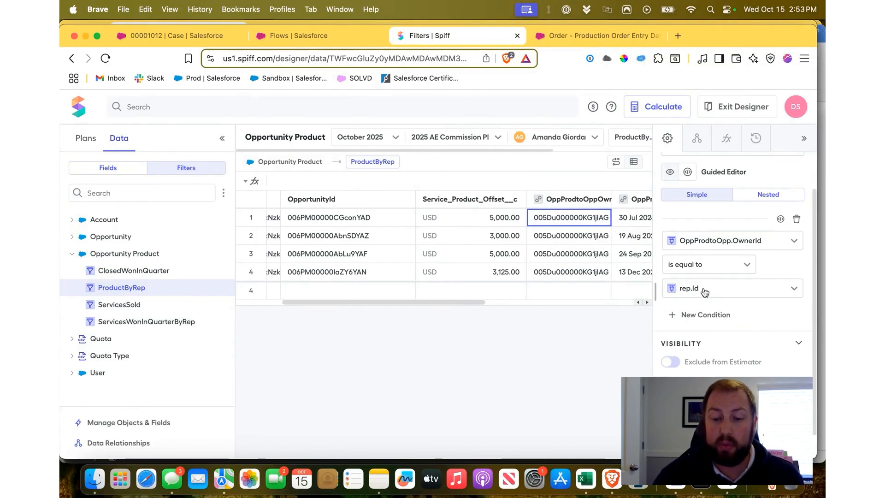
{"action": "mouse_move", "coordinate": [676, 296]}
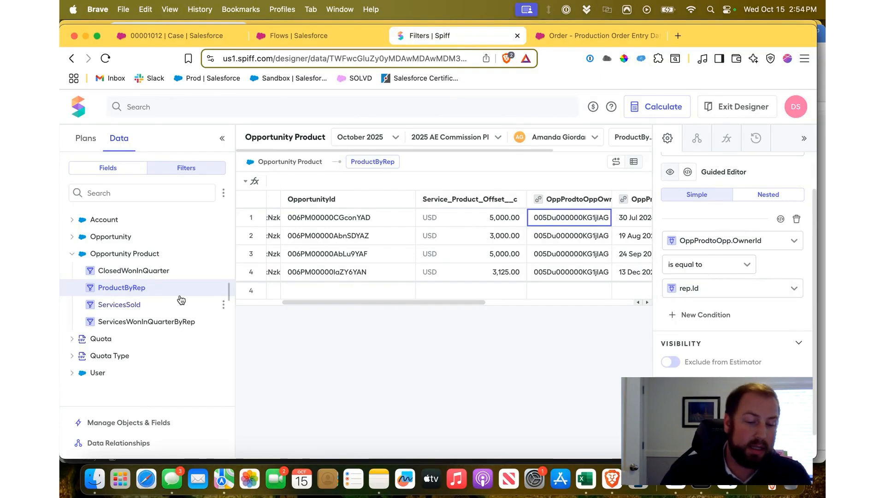
Examine the conditions of the ClosedWonInQuarter, ServicesWonInQuarterByRep and ServicesSold filters on Opportunity Product.
{"action": "left_click", "coordinate": [122, 272]}
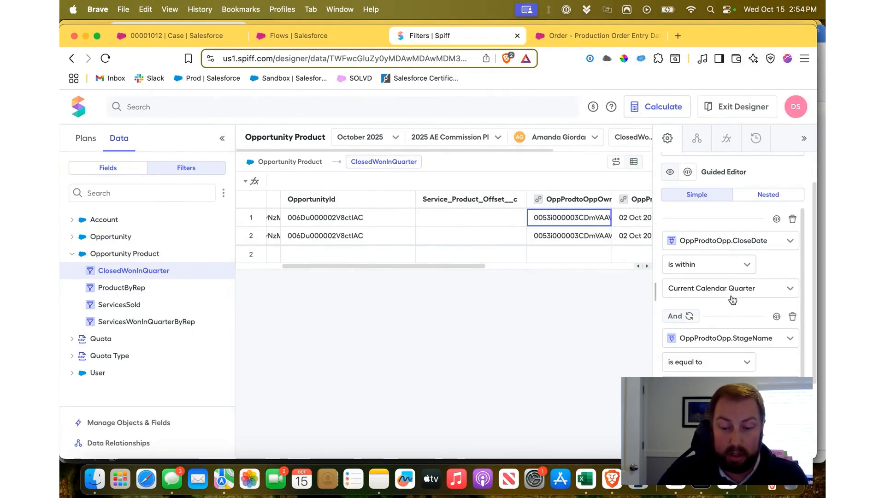
{"action": "scroll", "coordinate": [725, 333], "scroll_direction": "down", "scroll_amount": 2}
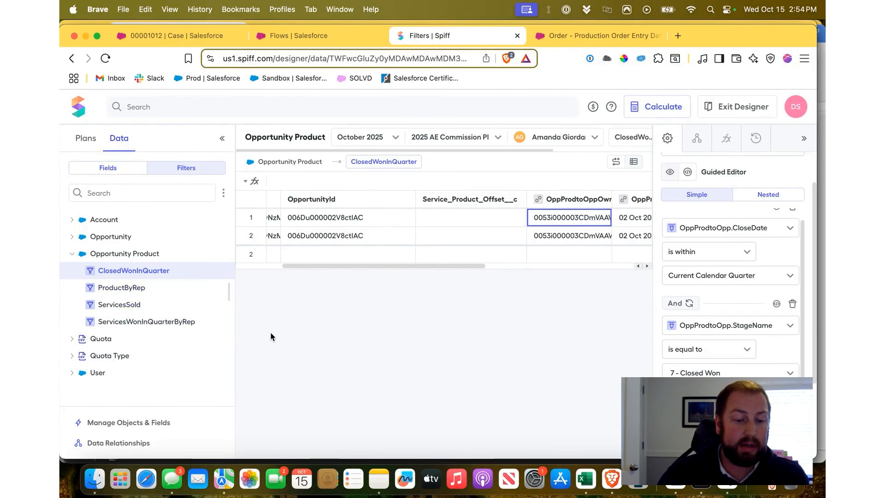
{"action": "left_click", "coordinate": [123, 322]}
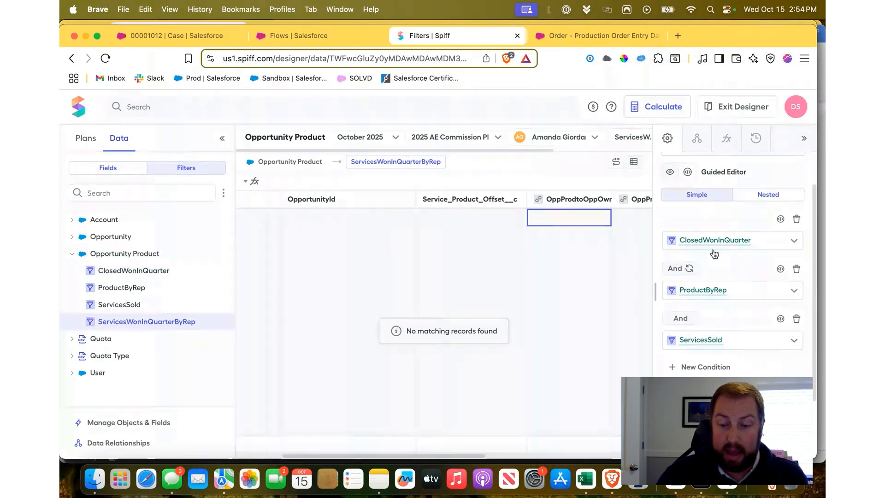
{"action": "mouse_move", "coordinate": [738, 244]}
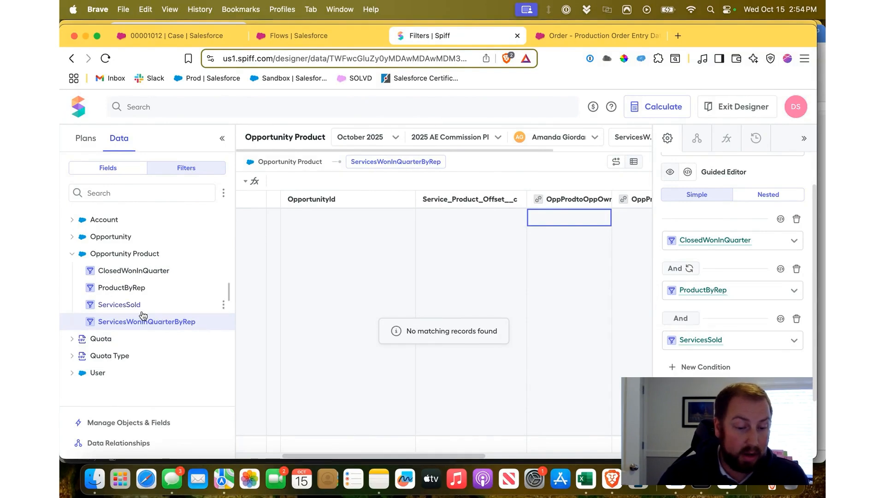
{"action": "left_click", "coordinate": [123, 306]}
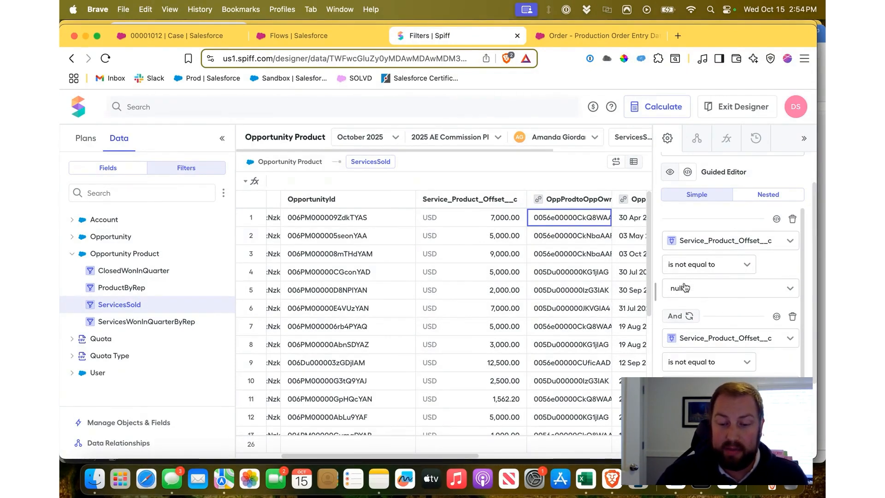
{"action": "scroll", "coordinate": [686, 290], "scroll_direction": "down", "scroll_amount": 1}
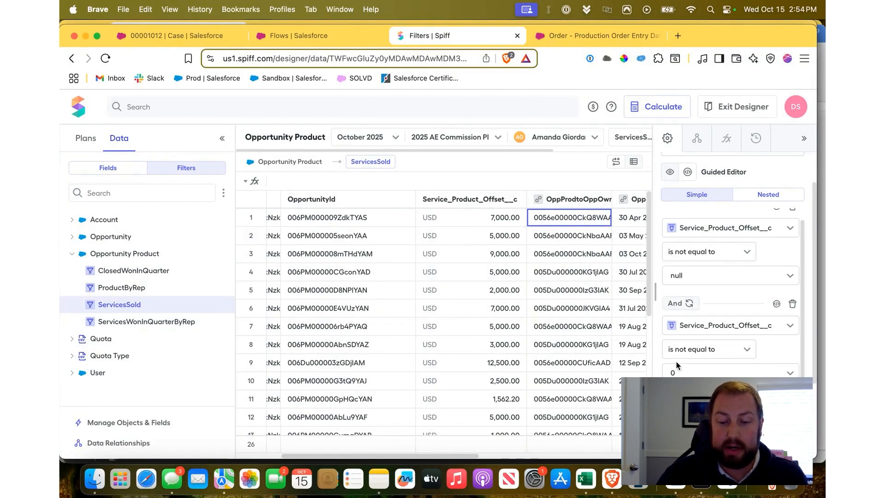